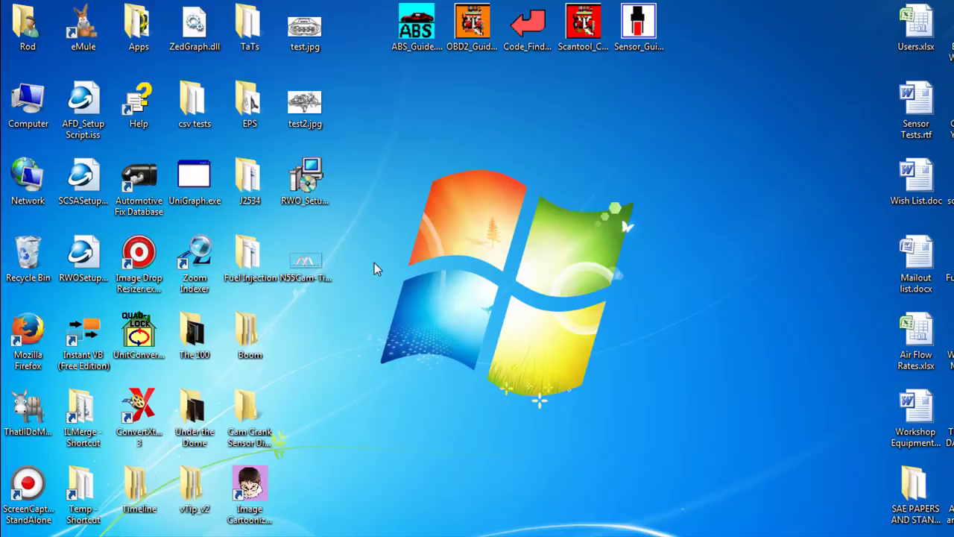
Step: Preview the N55Cam timing chart image, then install Reference Waveform Overlay 1.0.0.1 with default settings
double_click(305, 263)
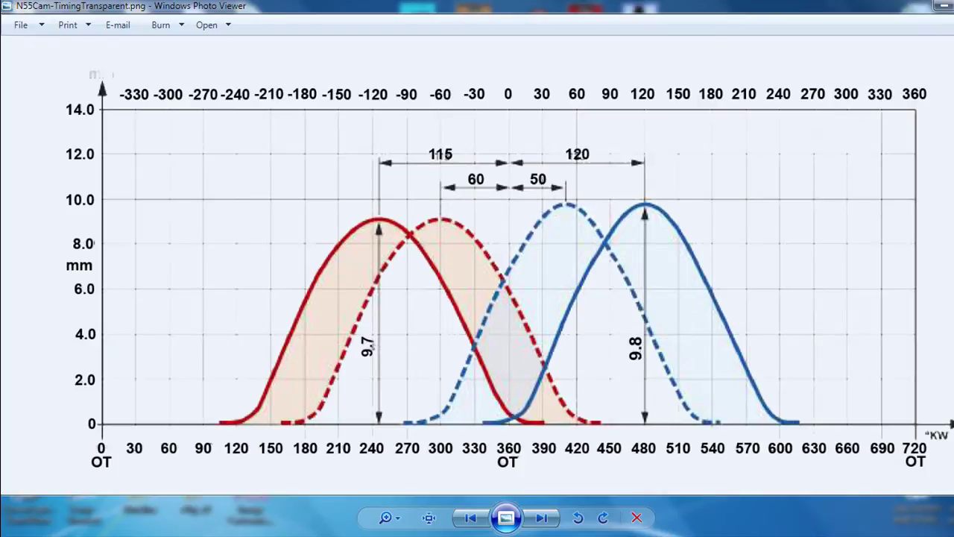
key(alt+F4)
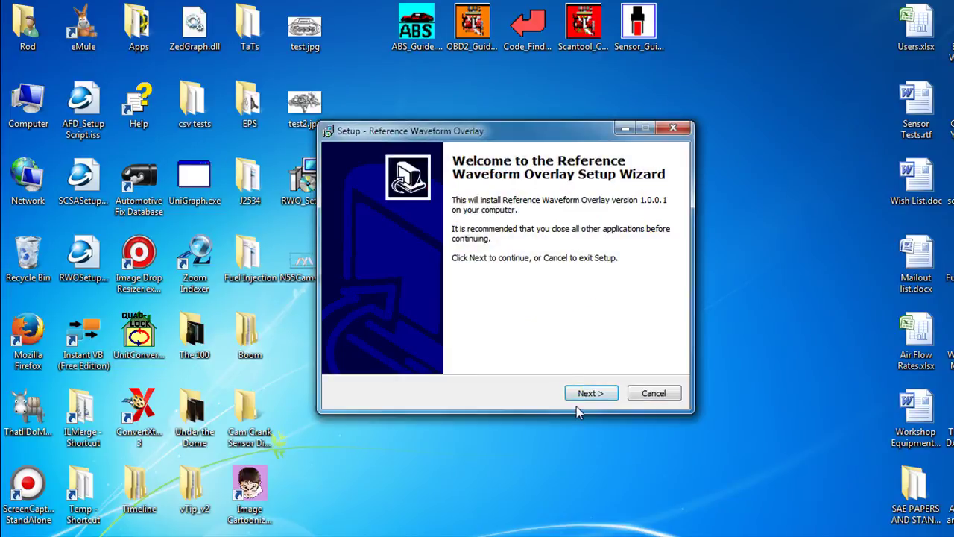
click(580, 403)
click(586, 399)
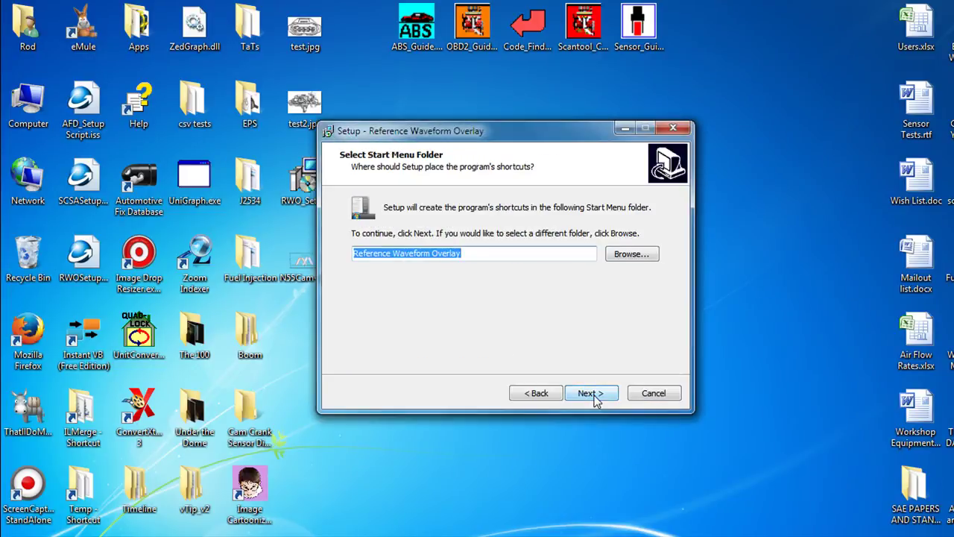
click(594, 400)
click(596, 401)
click(594, 395)
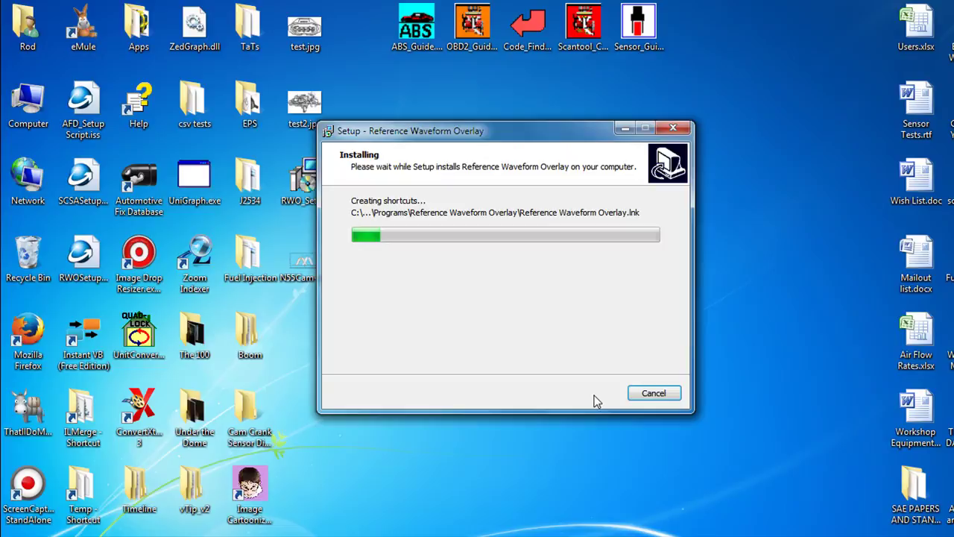
Step: Finish setup to launch the overlay, then drag its frame and control window toward the right
click(590, 393)
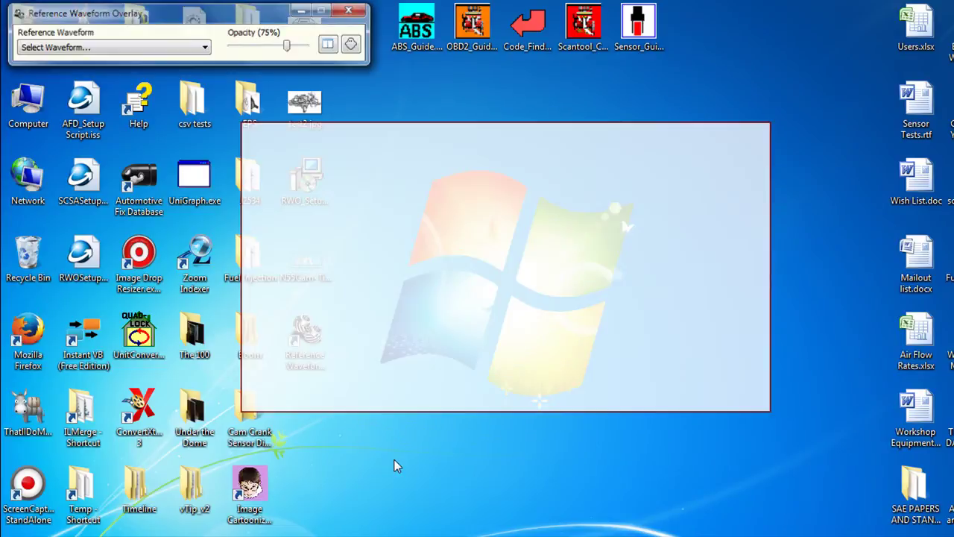
drag(433, 270, 366, 283)
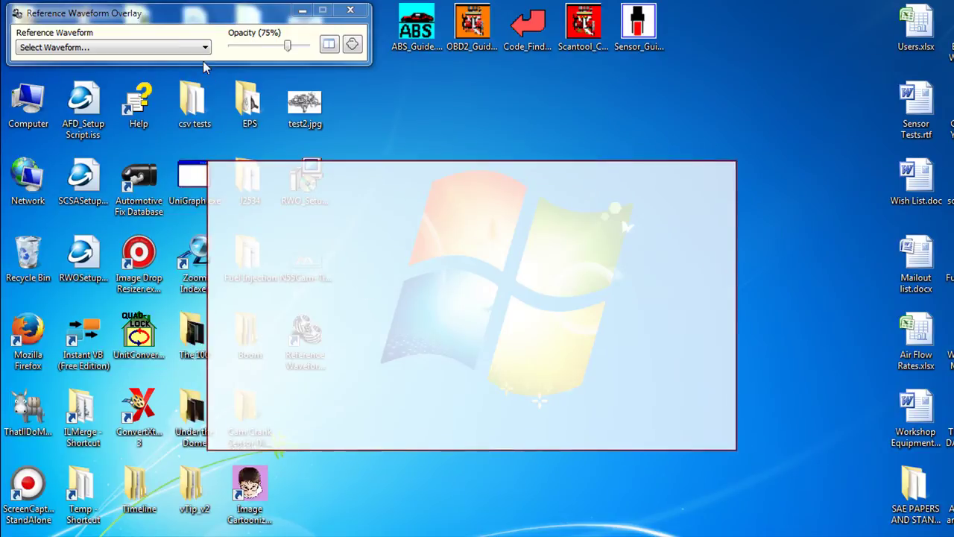
drag(190, 19, 600, 102)
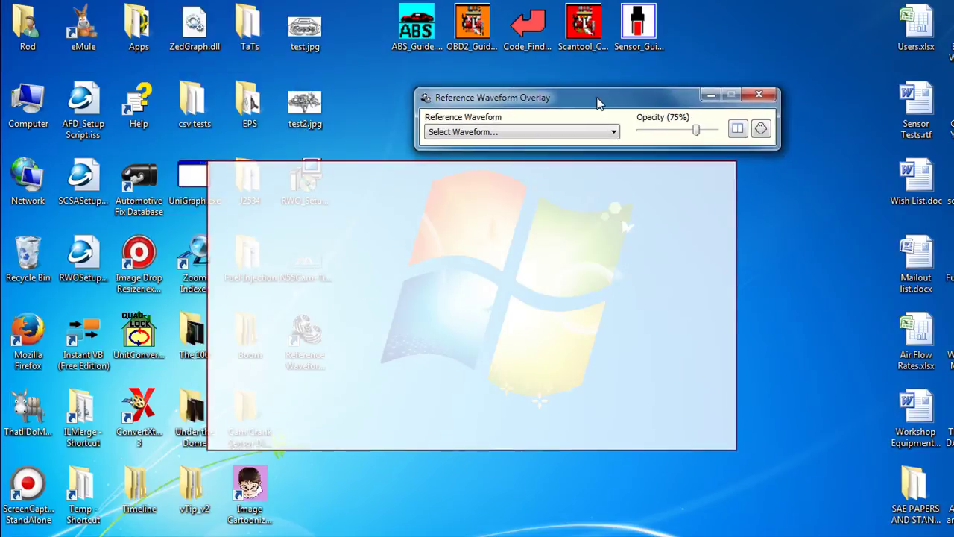
drag(564, 252, 758, 256)
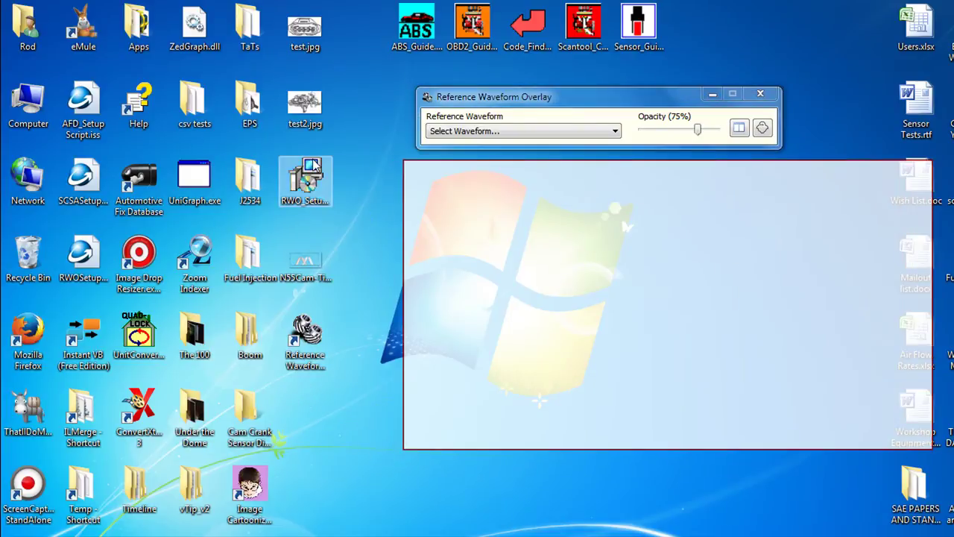
Step: Browse from the home folder to My Pictures > Overlay Images, closing the overlay program meanwhile
double_click(27, 26)
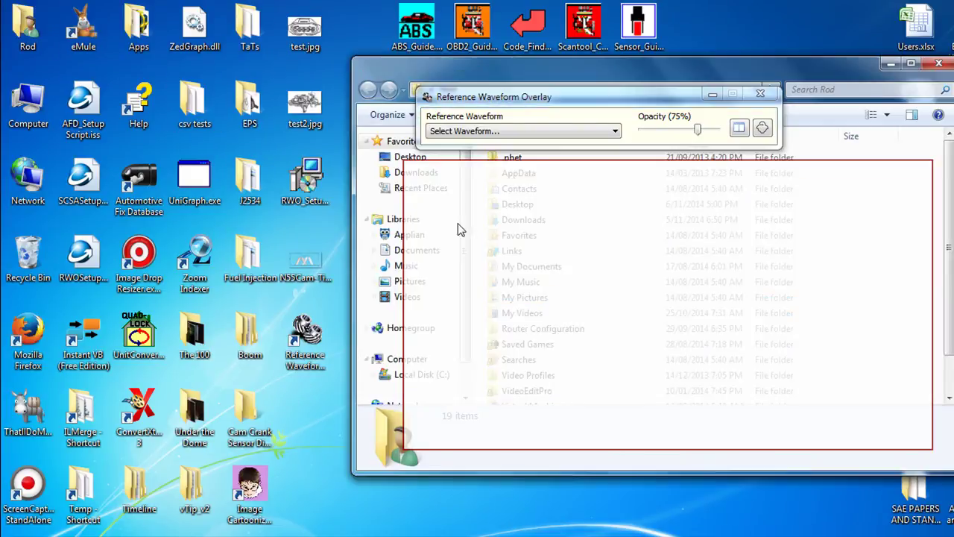
drag(401, 70, 61, 61)
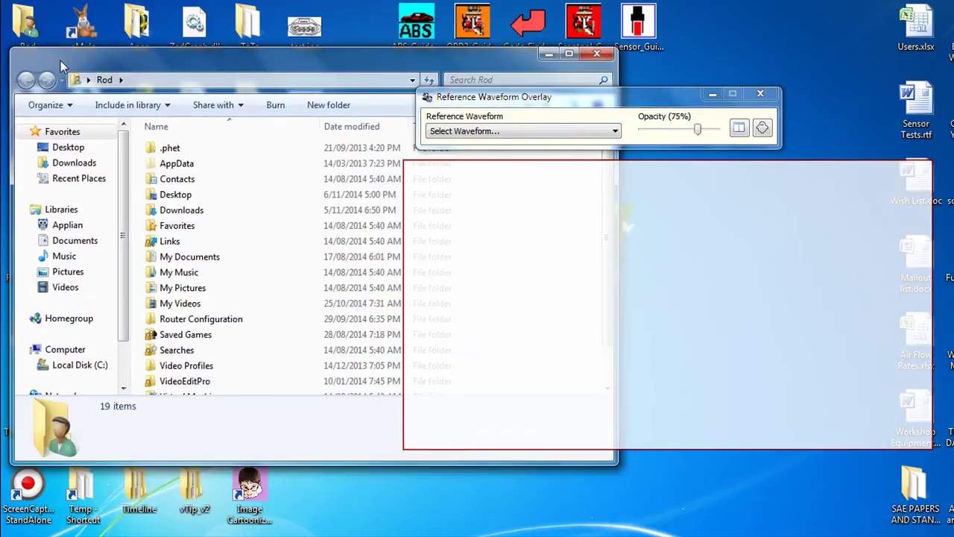
double_click(178, 295)
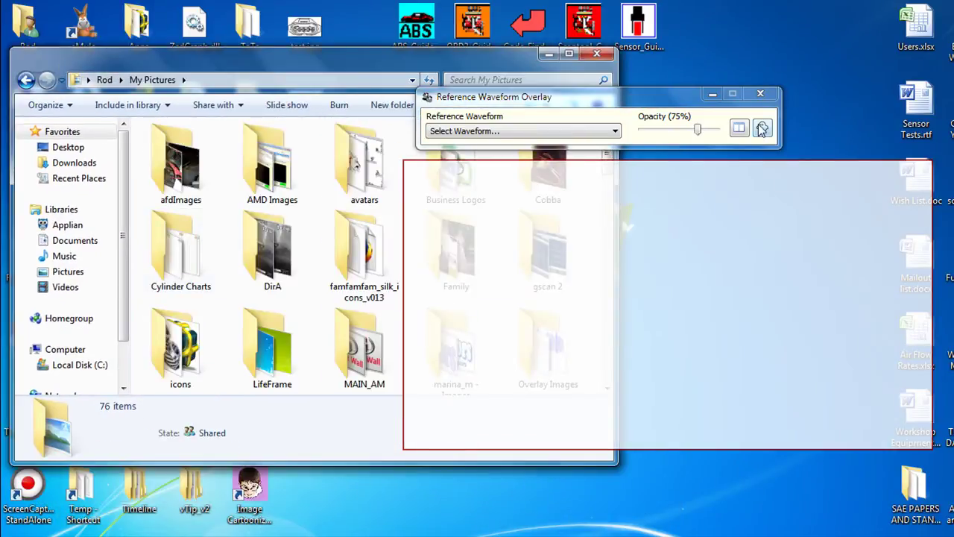
click(760, 94)
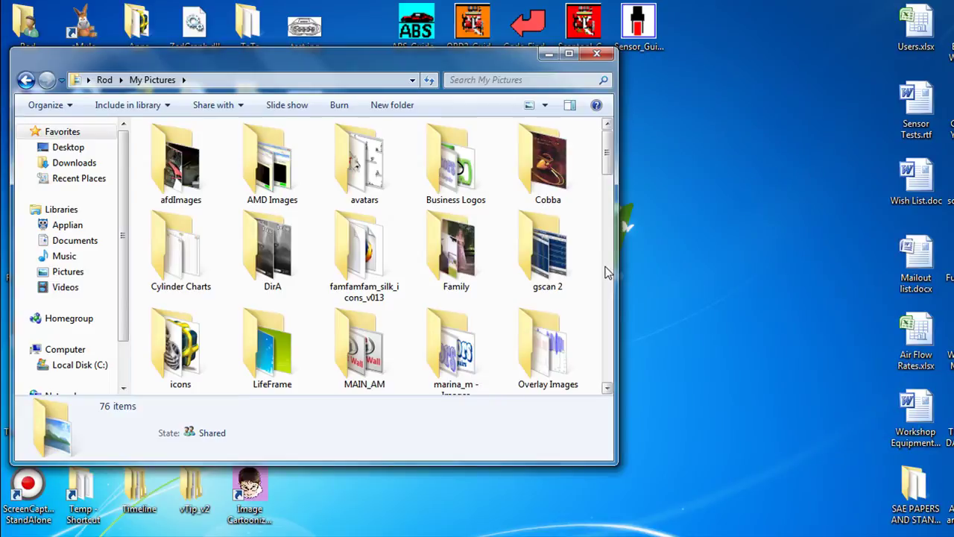
double_click(552, 358)
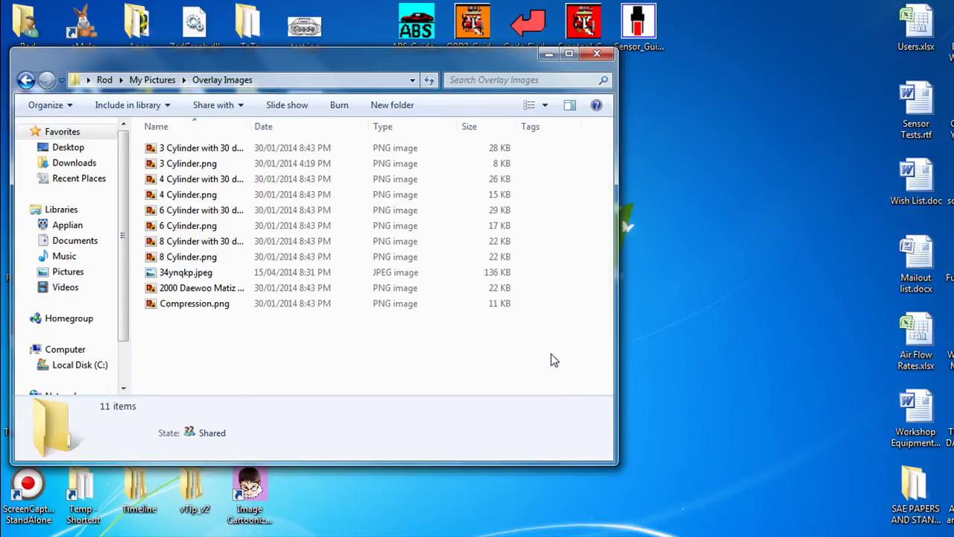
Step: Move N55Cam-TimingTransparent.png from the desktop into Overlay Images and close the folder window
drag(182, 60, 505, 111)
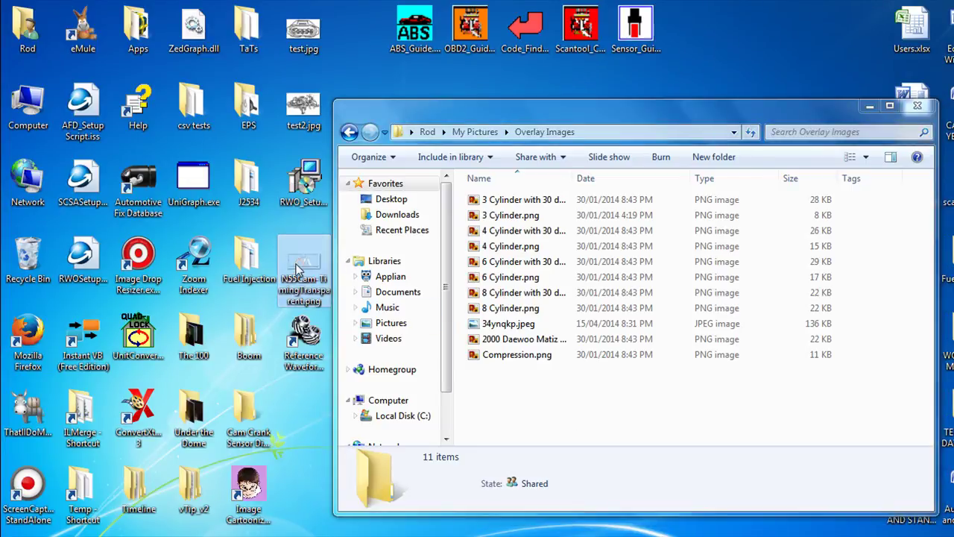
drag(297, 269, 564, 396)
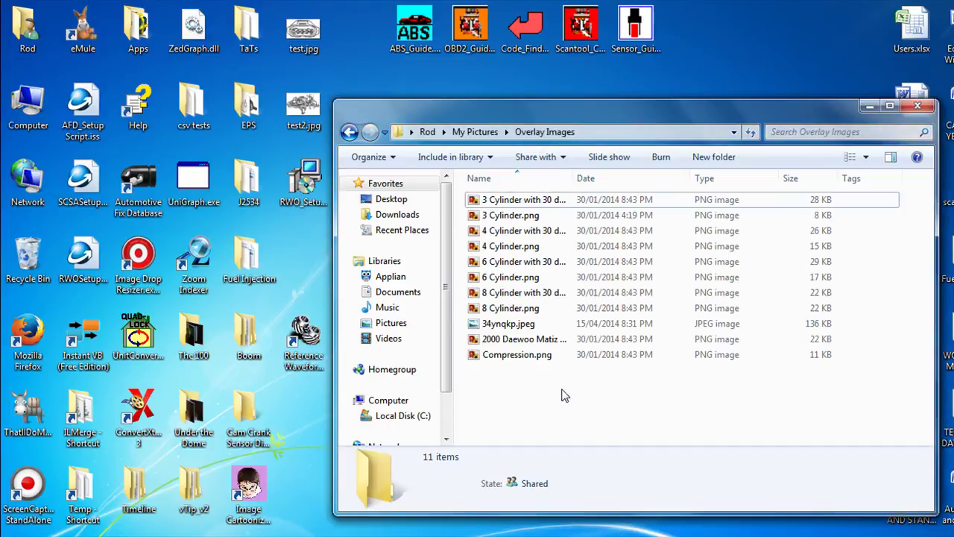
click(916, 107)
Step: Relaunch Reference Waveform Overlay and try the 3 Cylinder 30-degree and 6 Cylinder reference waveforms
click(304, 259)
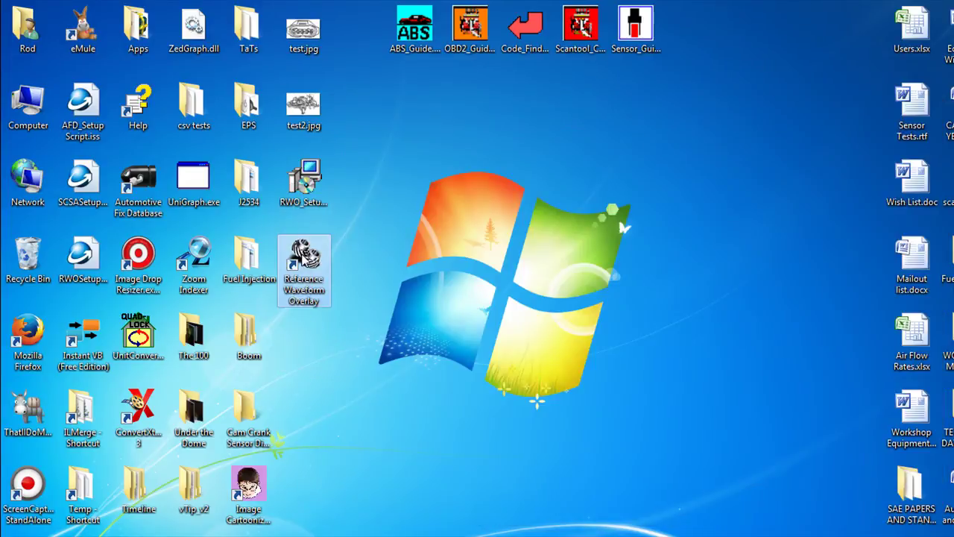
double_click(305, 254)
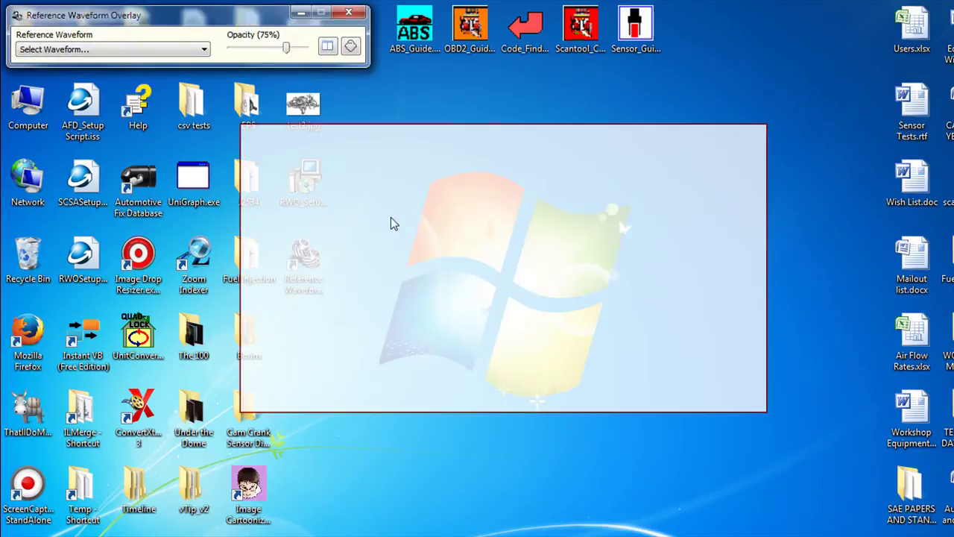
click(203, 49)
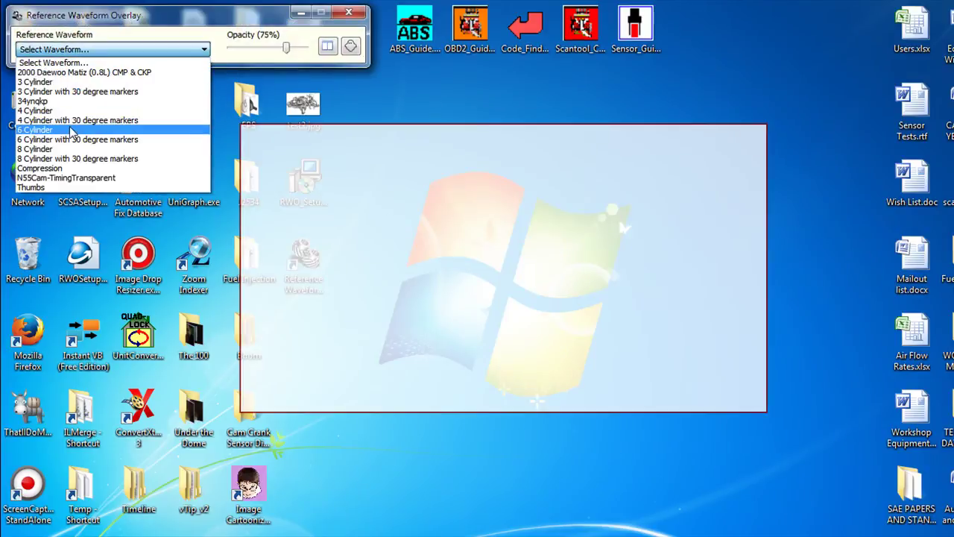
click(145, 87)
click(149, 51)
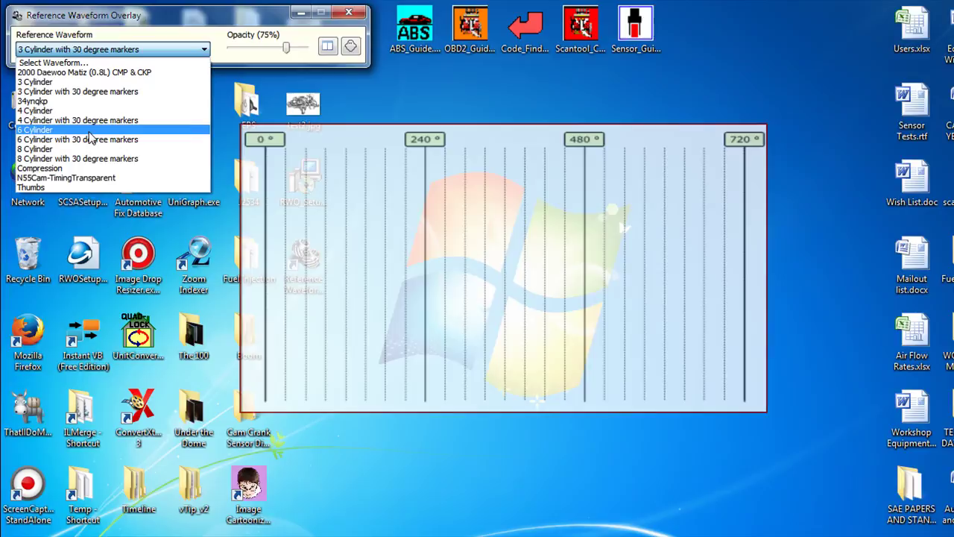
click(90, 133)
click(142, 51)
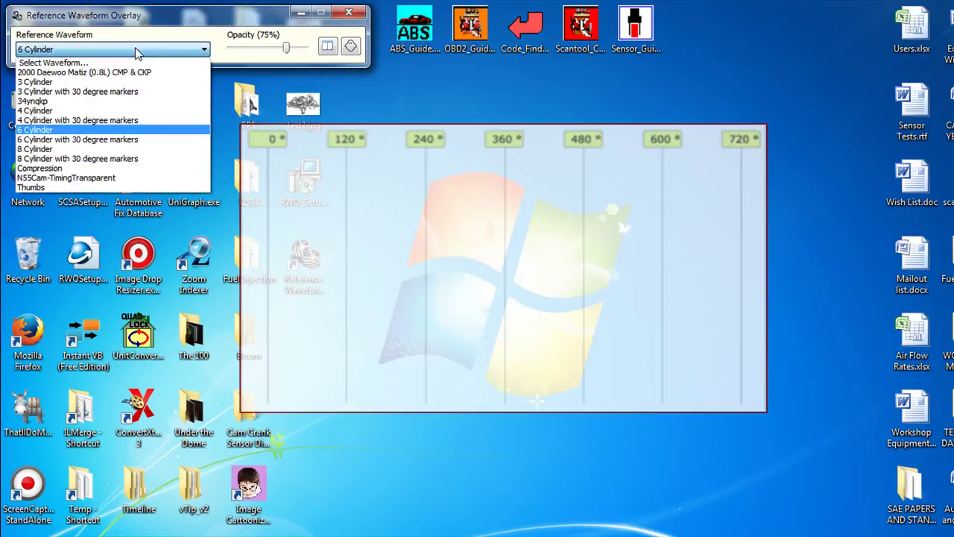
Step: Load the N55Cam-TimingTransparent chart, move it down-right, and stretch it left, up, right and down
click(82, 179)
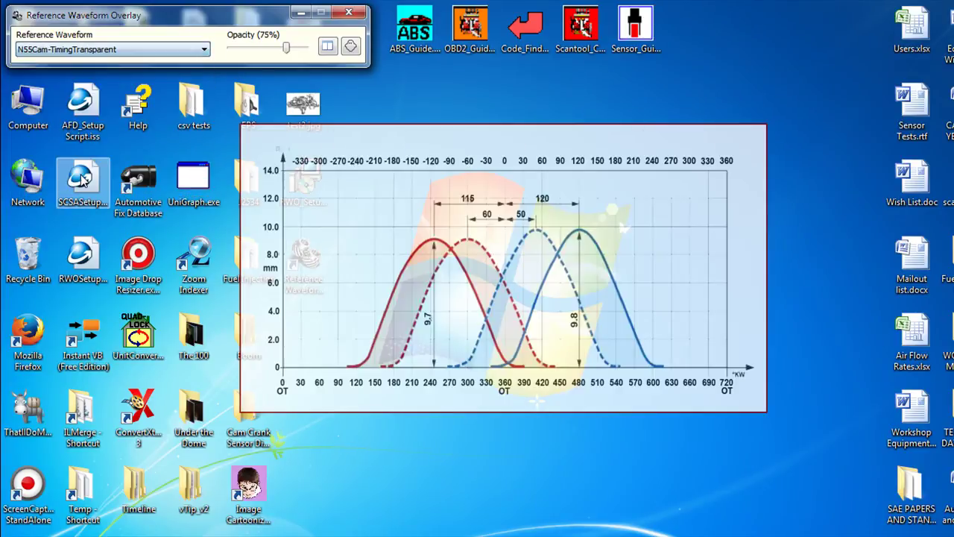
drag(434, 224, 520, 281)
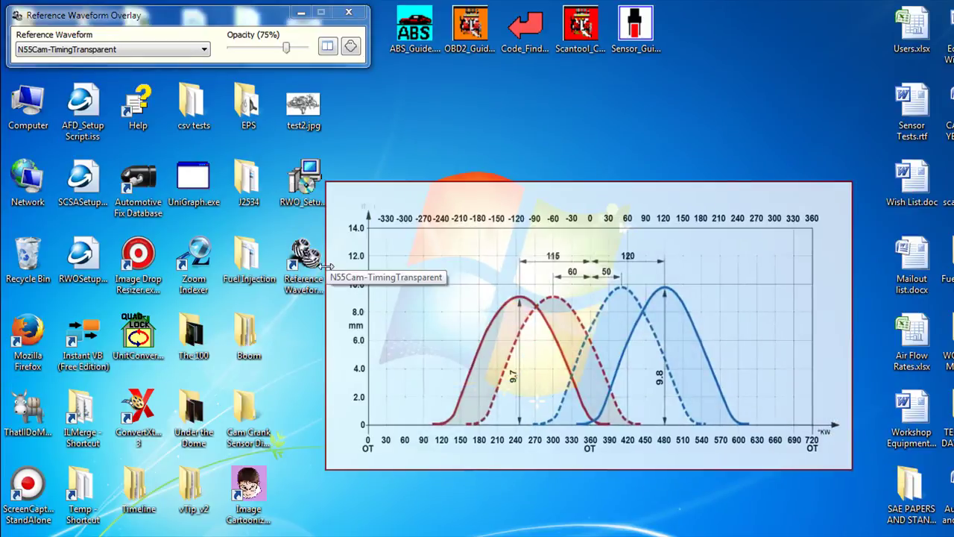
drag(326, 272, 102, 261)
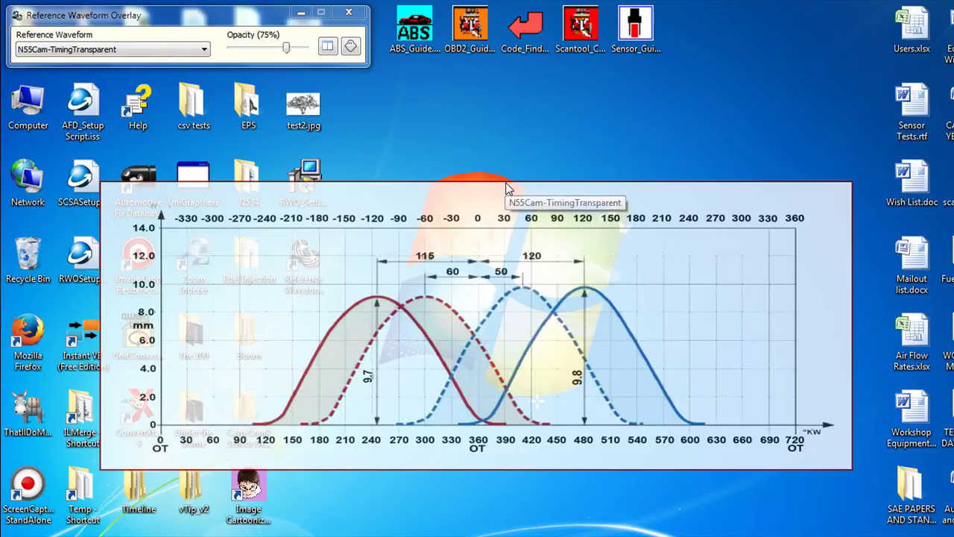
drag(506, 181, 519, 84)
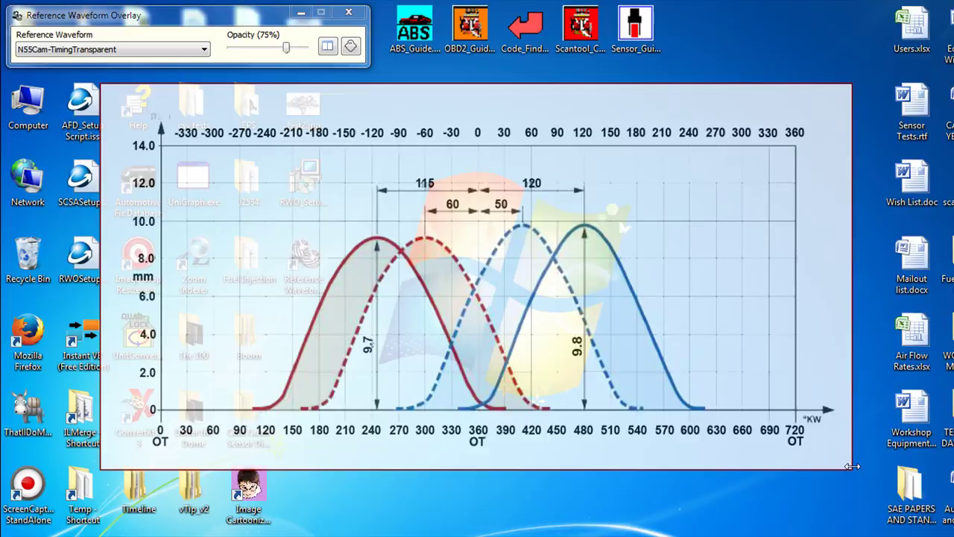
drag(852, 467, 945, 467)
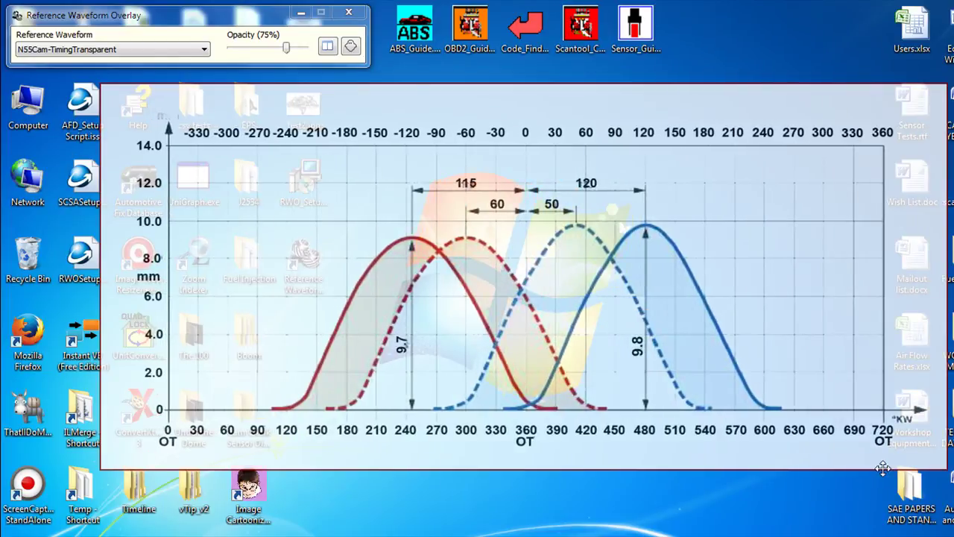
drag(881, 468, 881, 499)
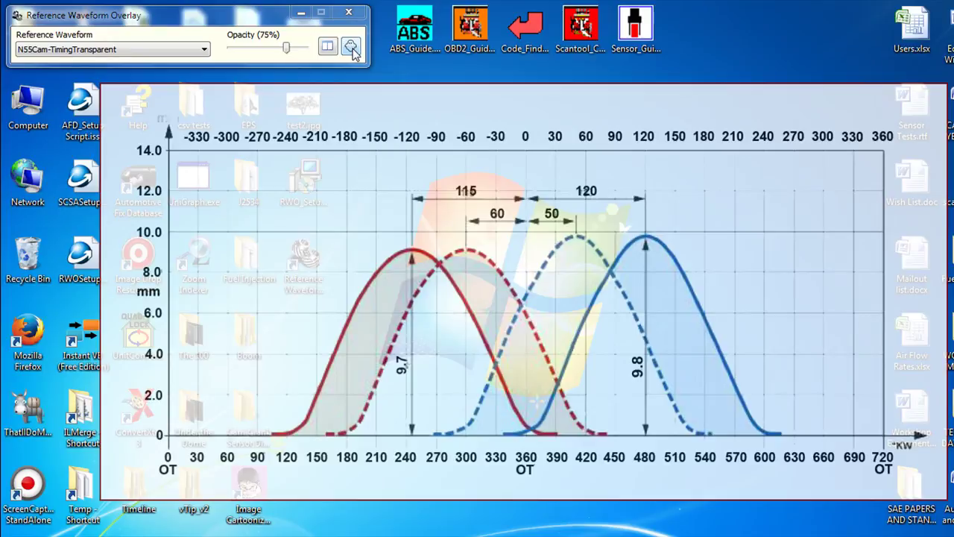
Step: Toggle the chart background off and on twice, then widen the chart and nudge it down-left
click(351, 47)
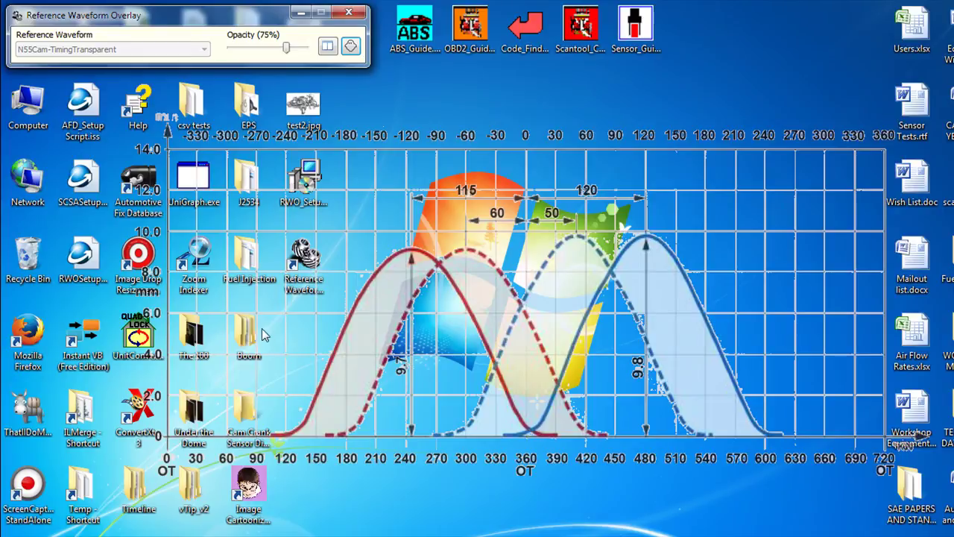
click(351, 47)
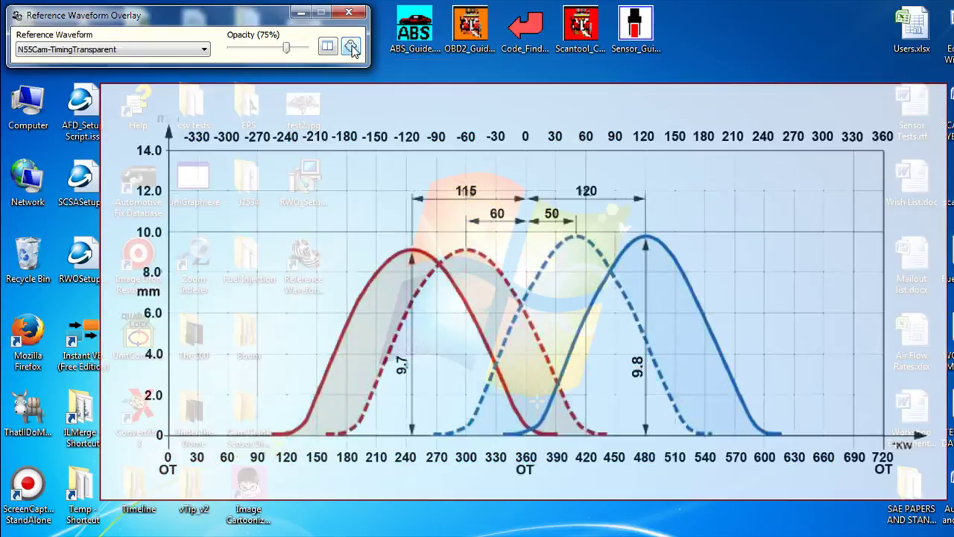
click(351, 47)
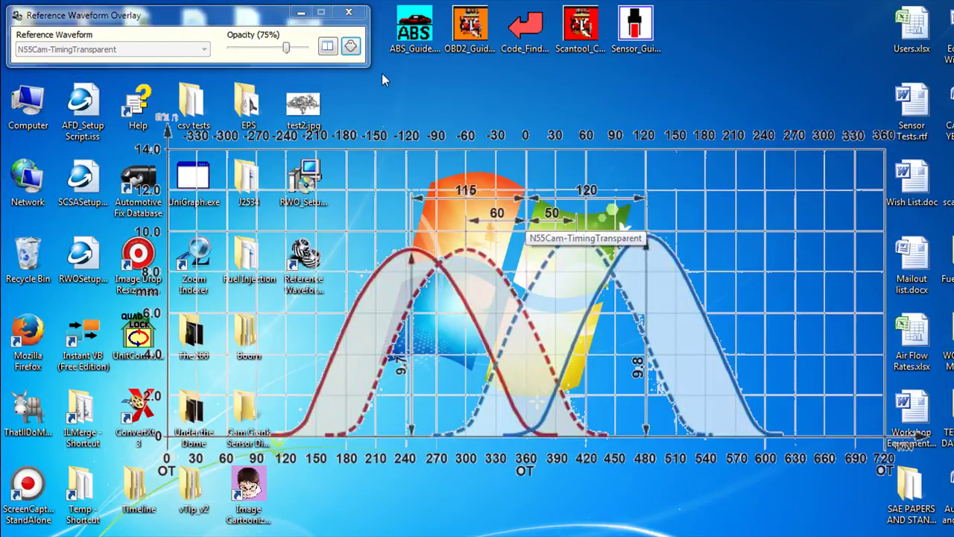
click(351, 47)
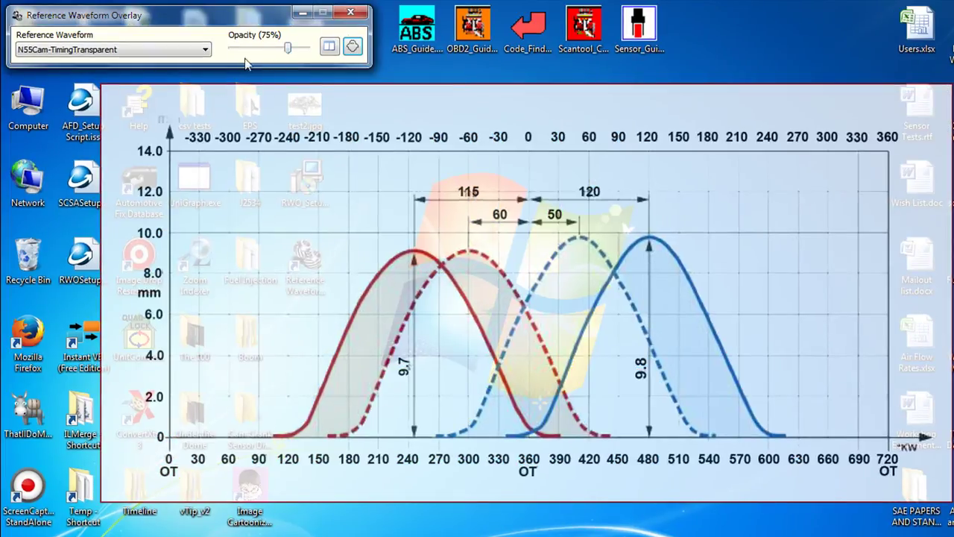
drag(101, 173, 102, 225)
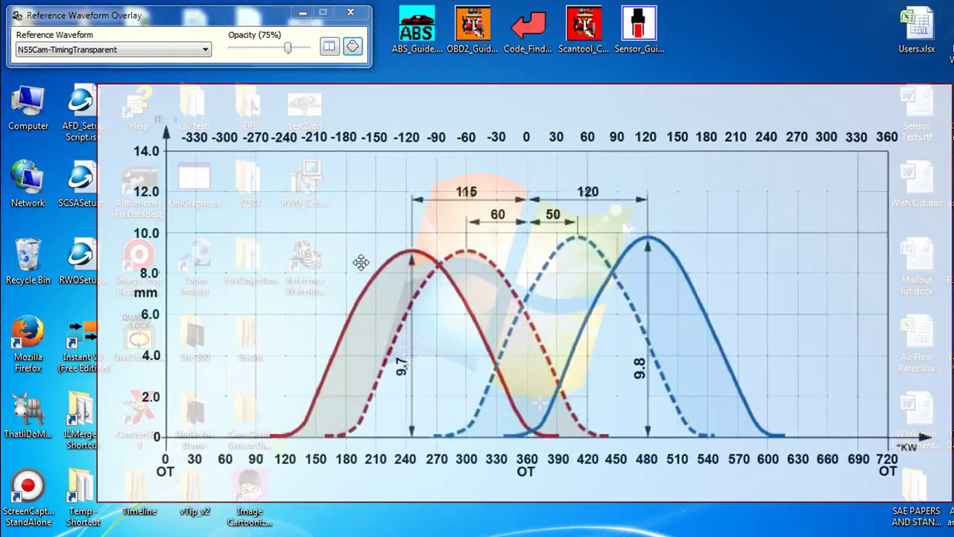
drag(360, 260, 340, 292)
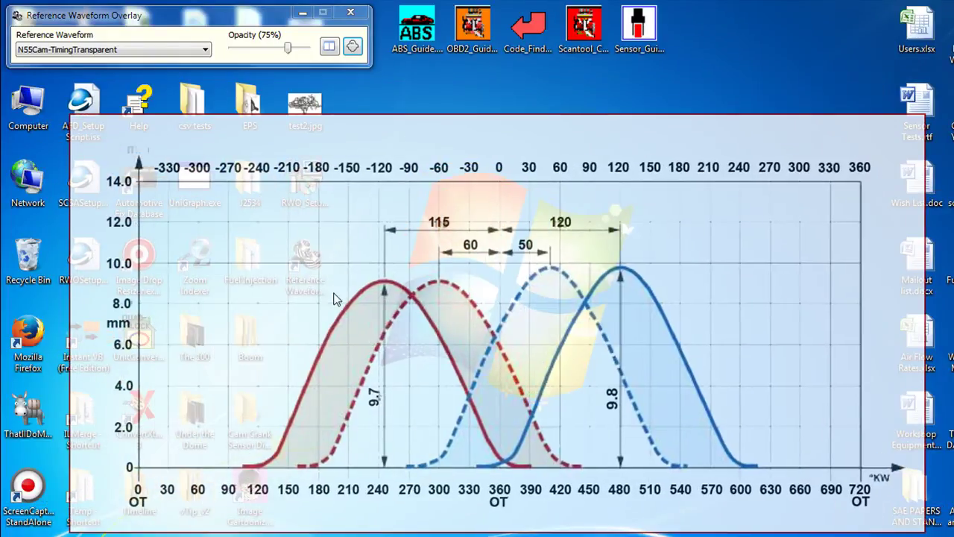
Step: Hide the chart background, fade the opacity nearly to zero, then raise it back to 100%
click(353, 48)
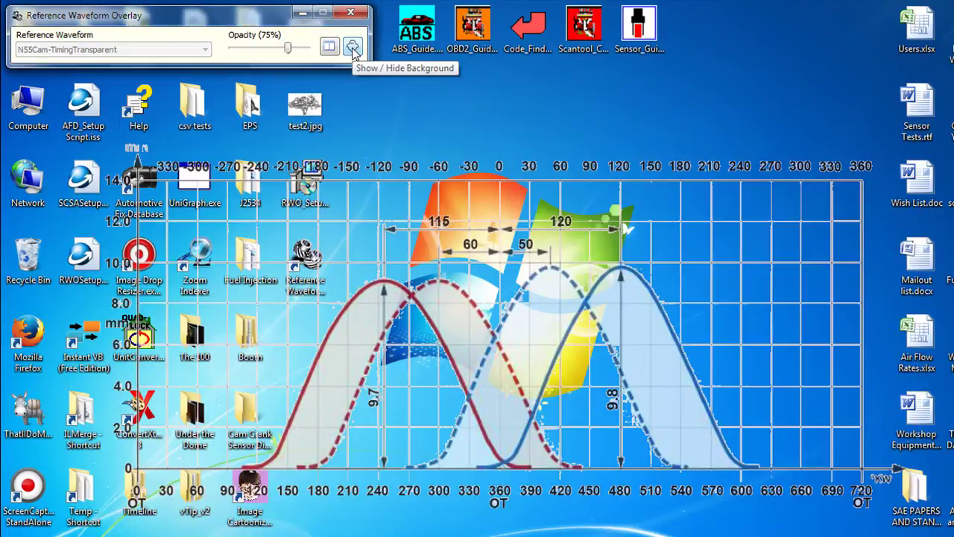
drag(289, 48, 230, 48)
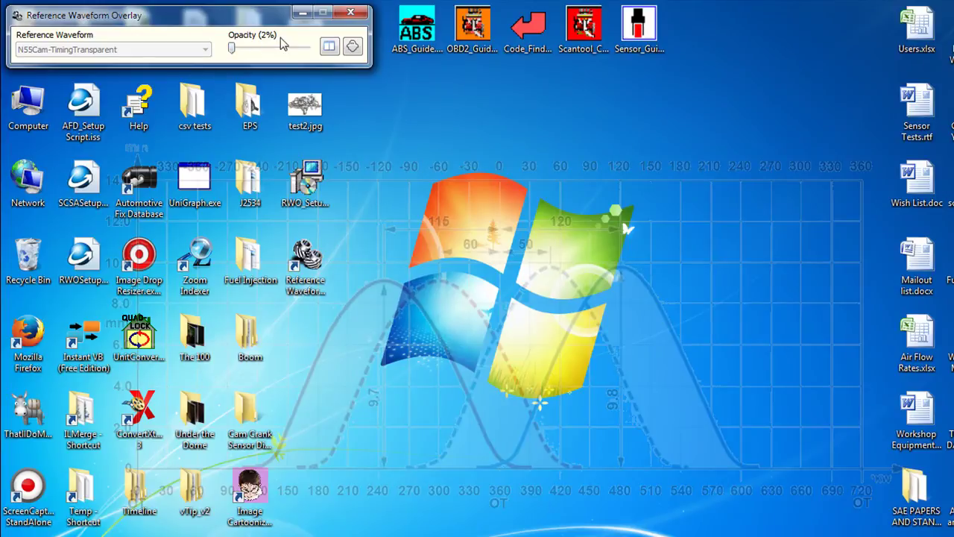
drag(231, 49, 307, 47)
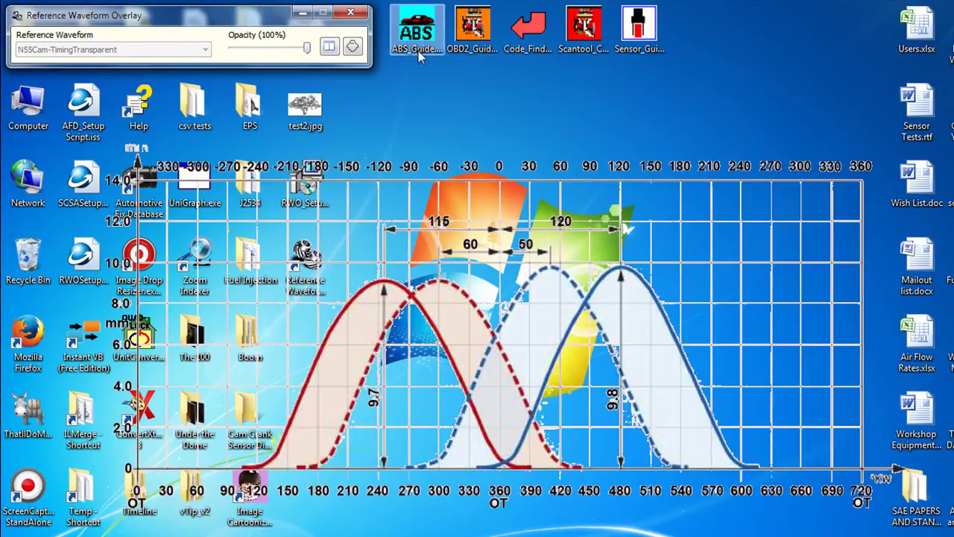
Step: Show the white background again and switch the reference waveform to 3 Cylinder
click(352, 47)
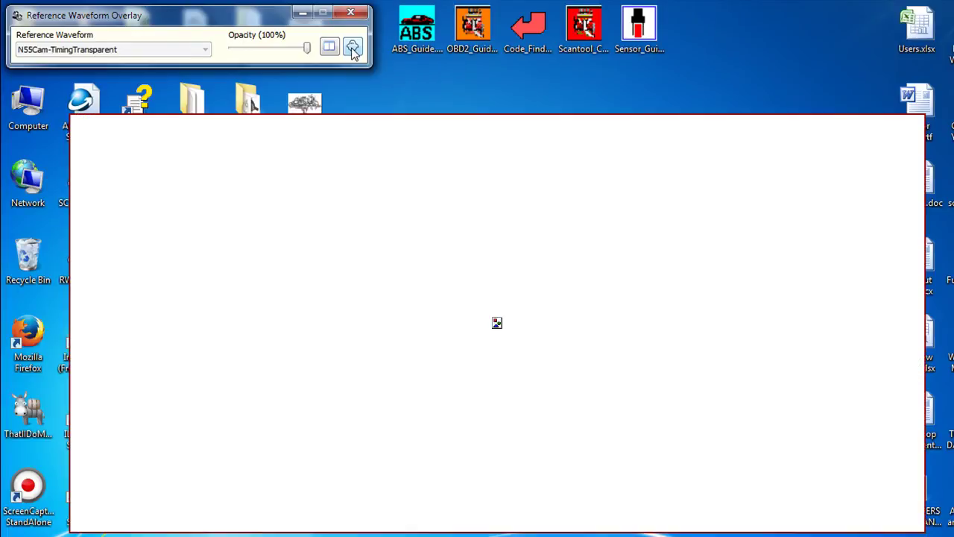
click(186, 49)
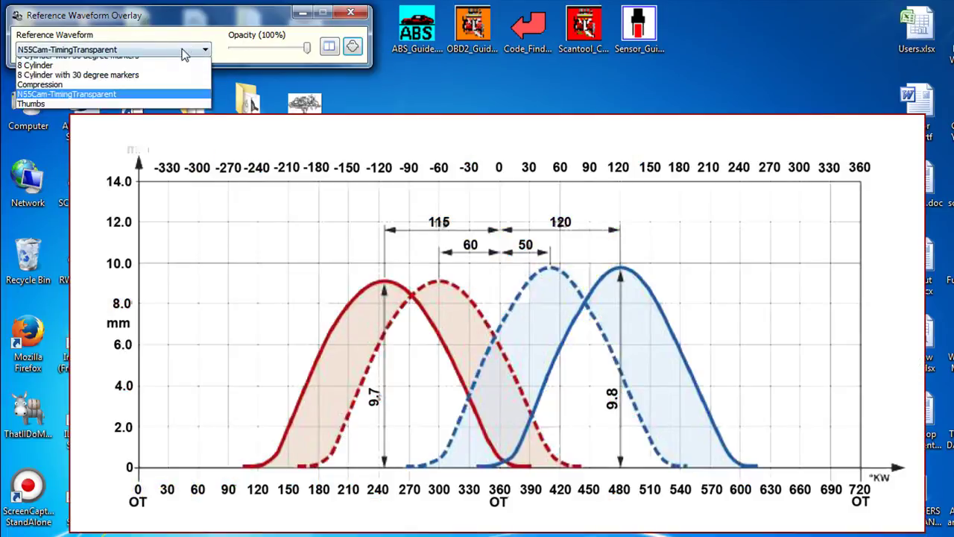
click(127, 101)
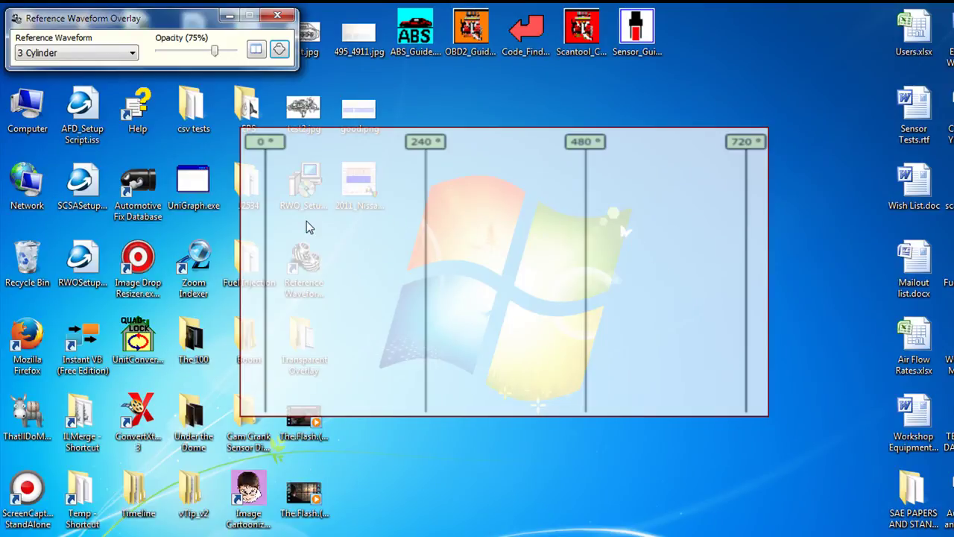
Step: Set white as the transparency colour from the background menu, then hide the overlay background
click(281, 52)
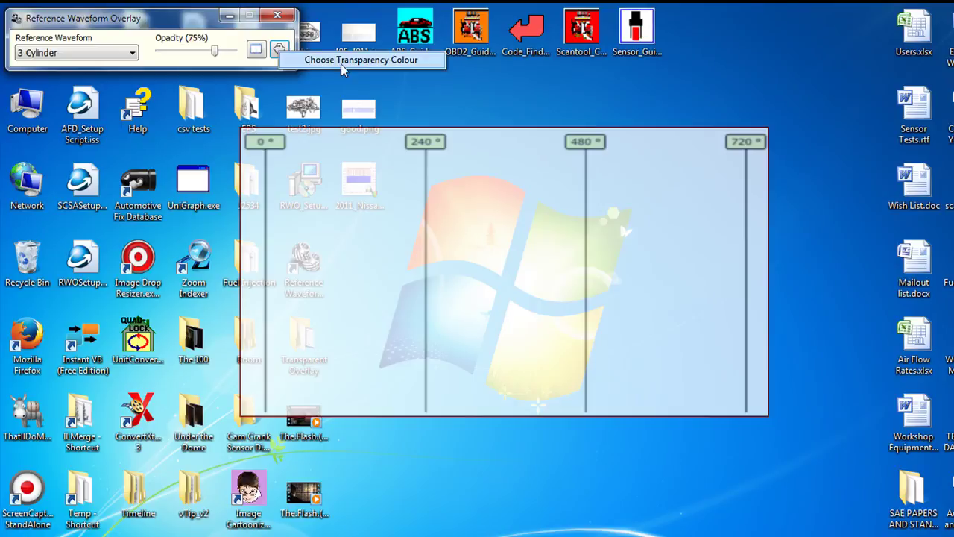
click(340, 63)
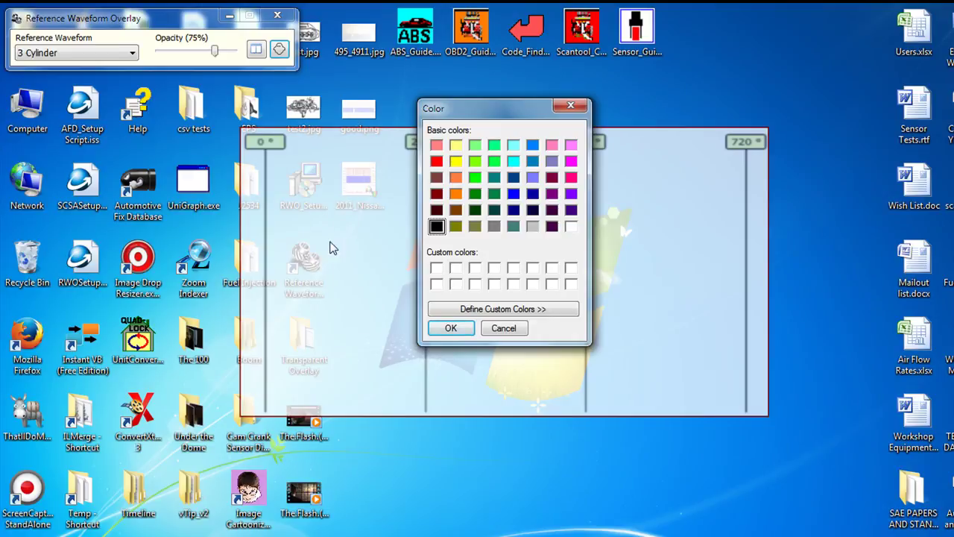
click(570, 227)
click(452, 328)
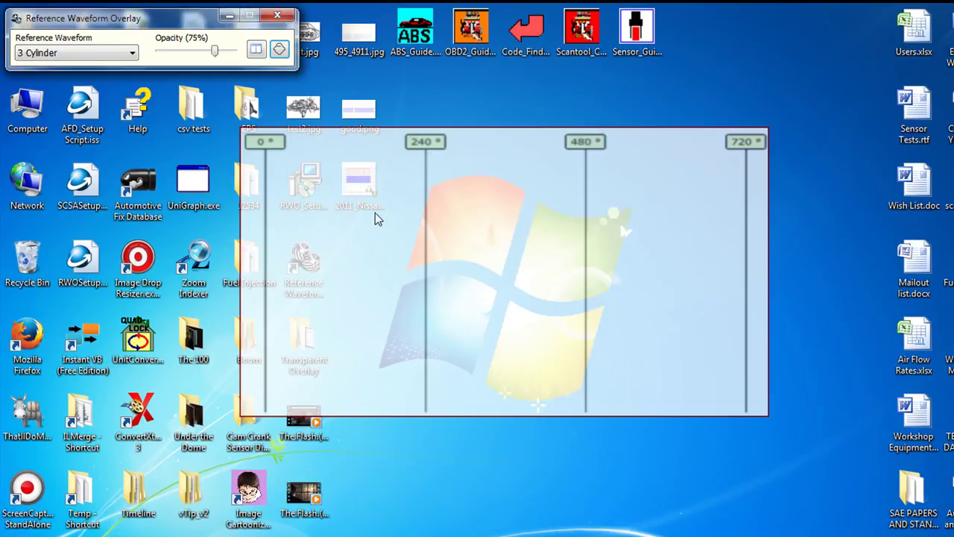
click(279, 50)
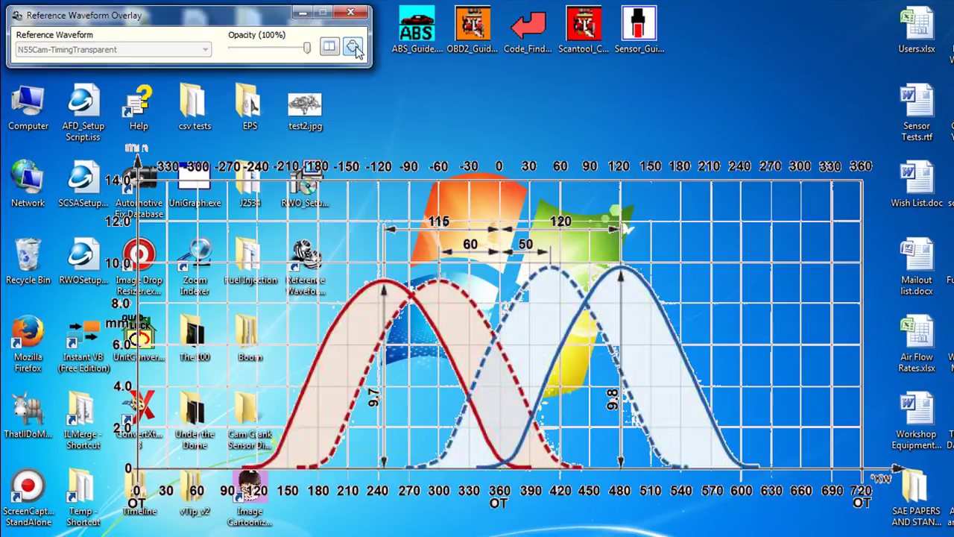
Step: Toggle the background three times, leaving the N55 chart on solid white at 100% opacity
click(354, 48)
click(354, 47)
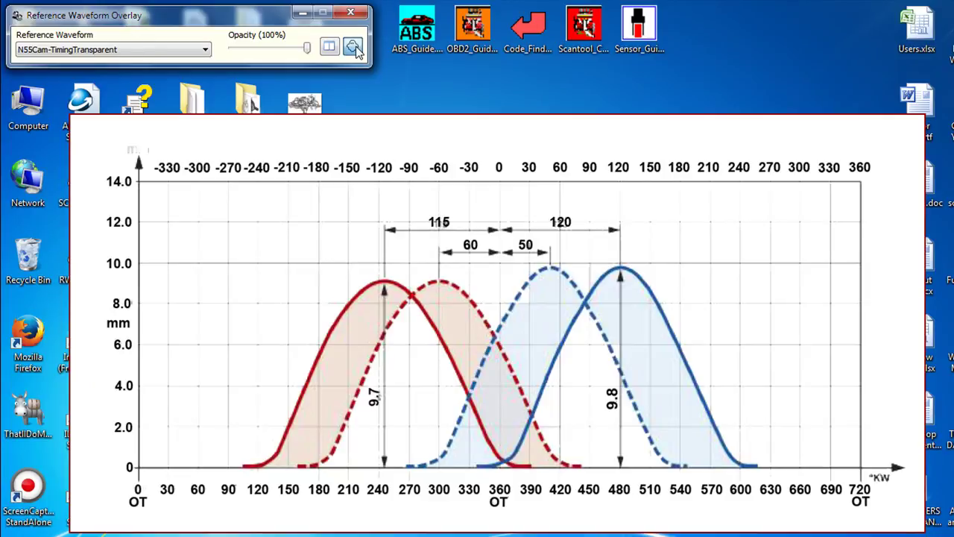
click(354, 48)
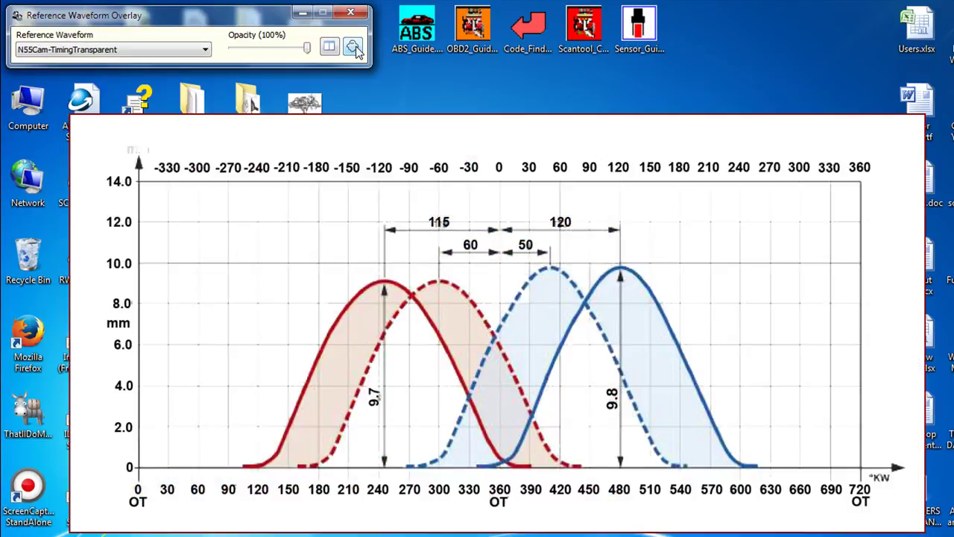